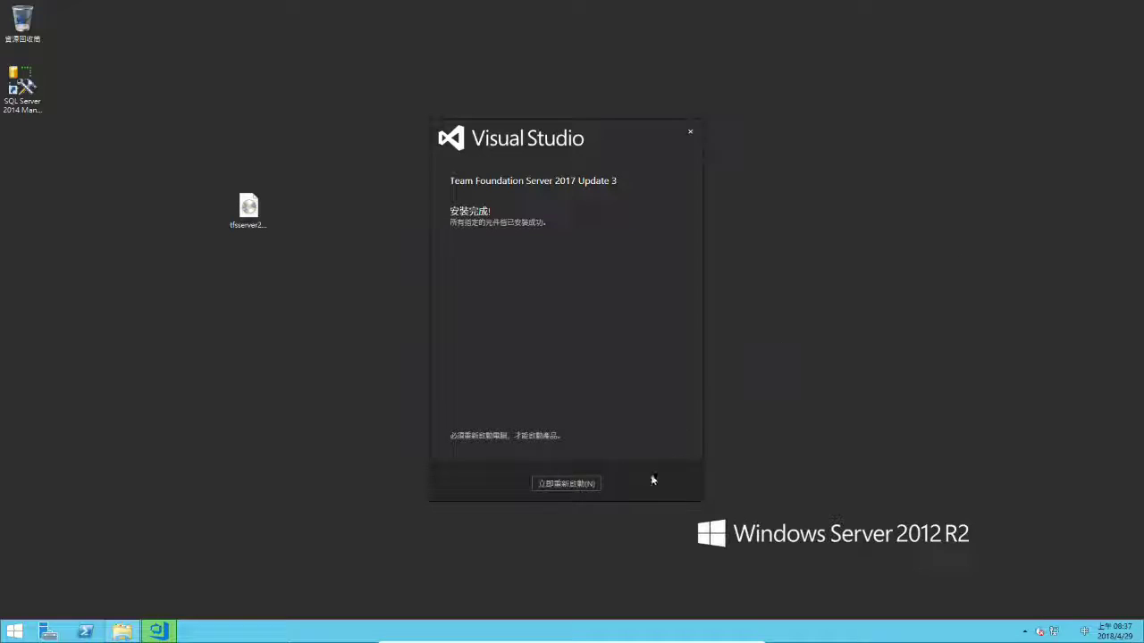
# Close the completed Team Foundation Server installer.
pyautogui.click(579, 485)
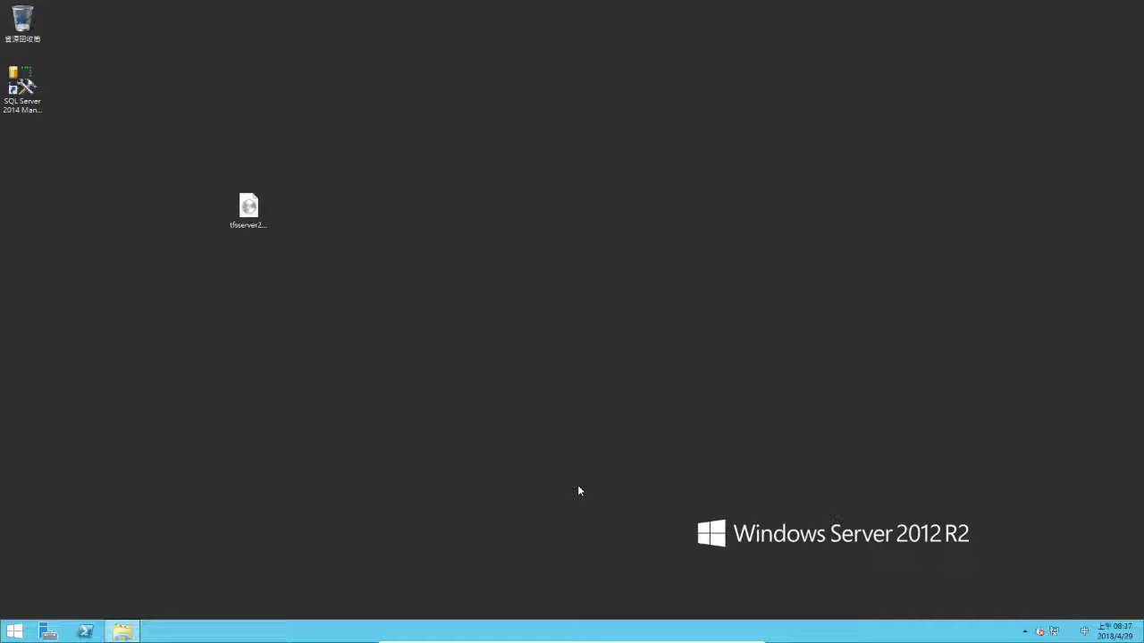
pyautogui.rightClick(120, 631)
pyautogui.click(123, 605)
# Restart the server from the Start screen's power menu with 重新啟動, confirming Continue.
pyautogui.click(14, 631)
pyautogui.click(1069, 47)
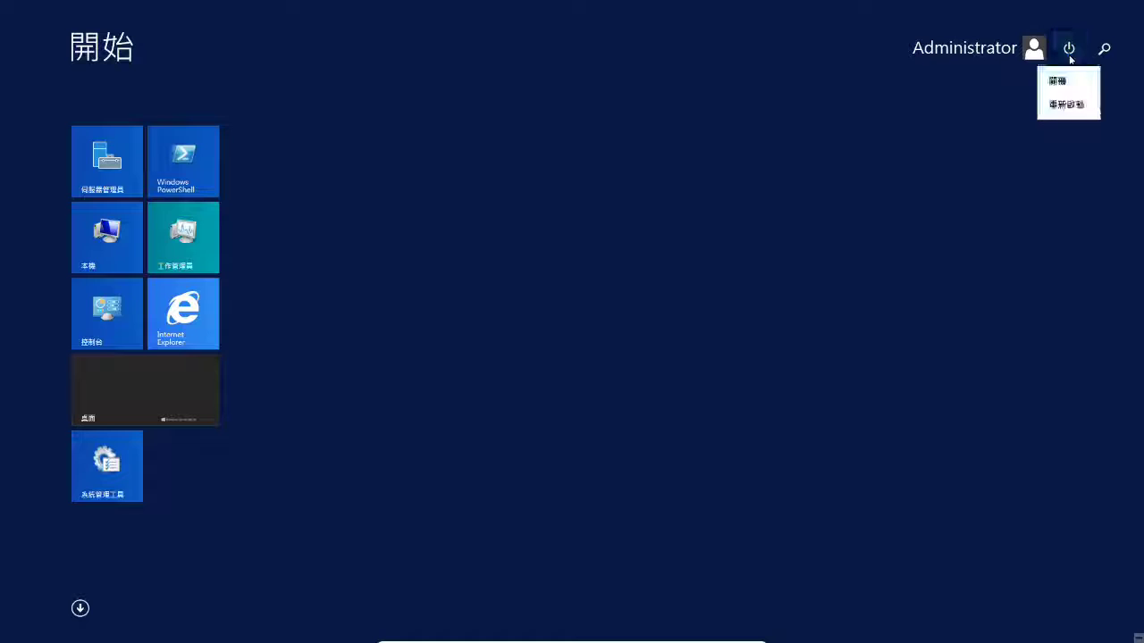
pyautogui.click(1059, 102)
pyautogui.click(1087, 134)
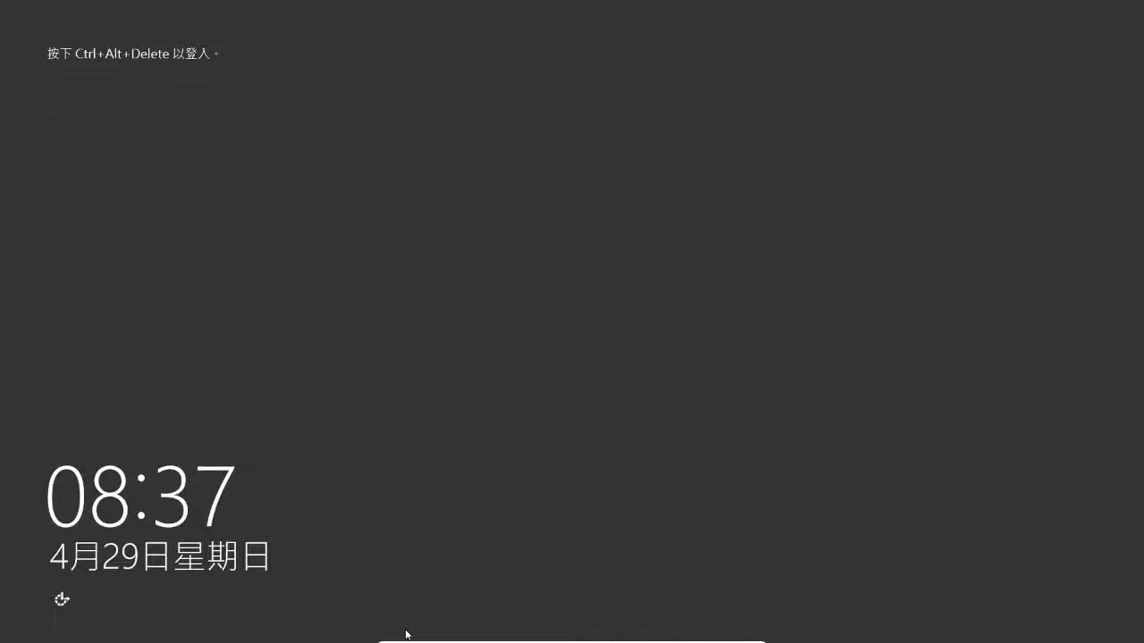
# Send Ctrl+Alt+Del through VirtualBox's Input menu and sign in with the administrator password.
pyautogui.moveTo(407, 636)
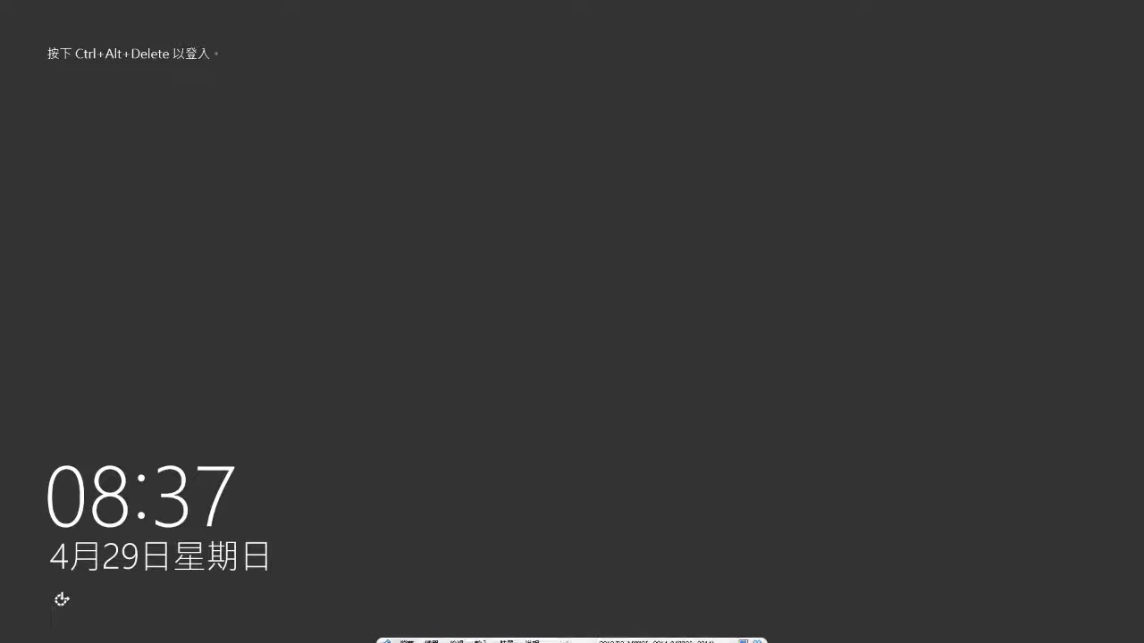
pyautogui.click(482, 637)
pyautogui.moveTo(500, 616)
pyautogui.click(575, 582)
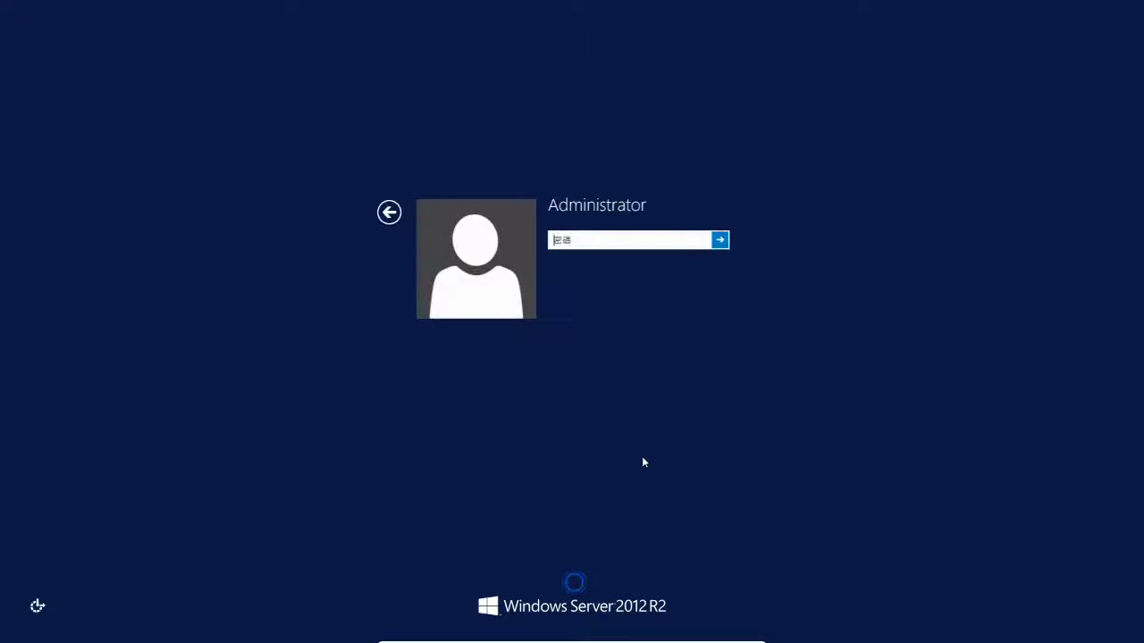
pyautogui.click(664, 243)
pyautogui.write('********')
pyautogui.press('capslock')
pyautogui.write('********')
pyautogui.press('Return')
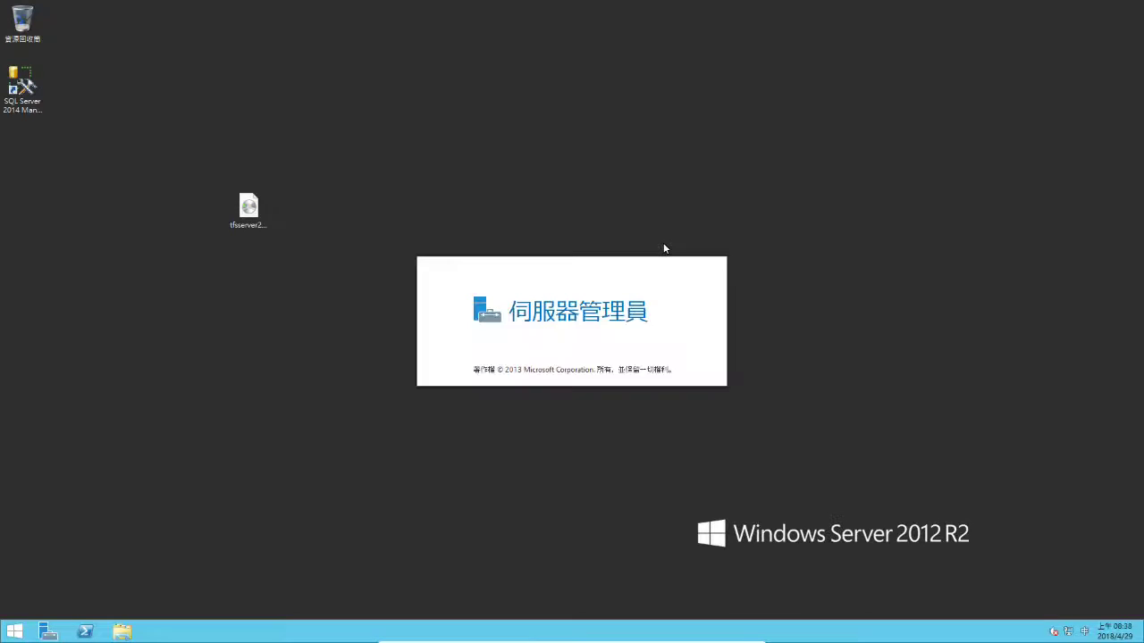
# Launch the Team Foundation Server Administration Console from the Start screen's Apps list.
pyautogui.click(17, 631)
pyautogui.click(79, 607)
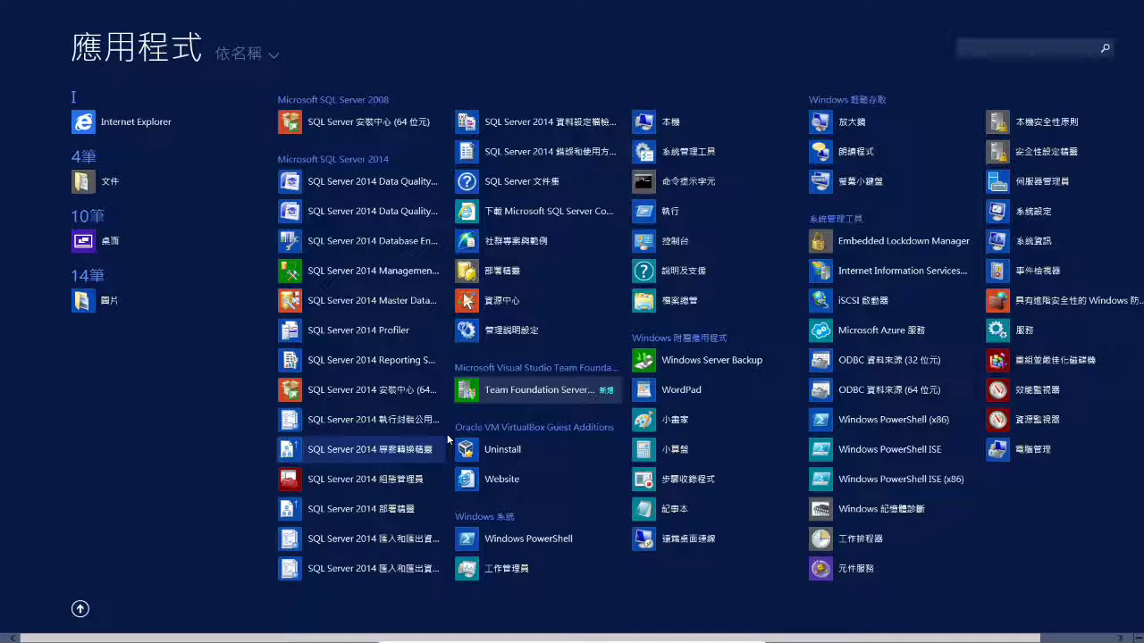
pyautogui.click(502, 391)
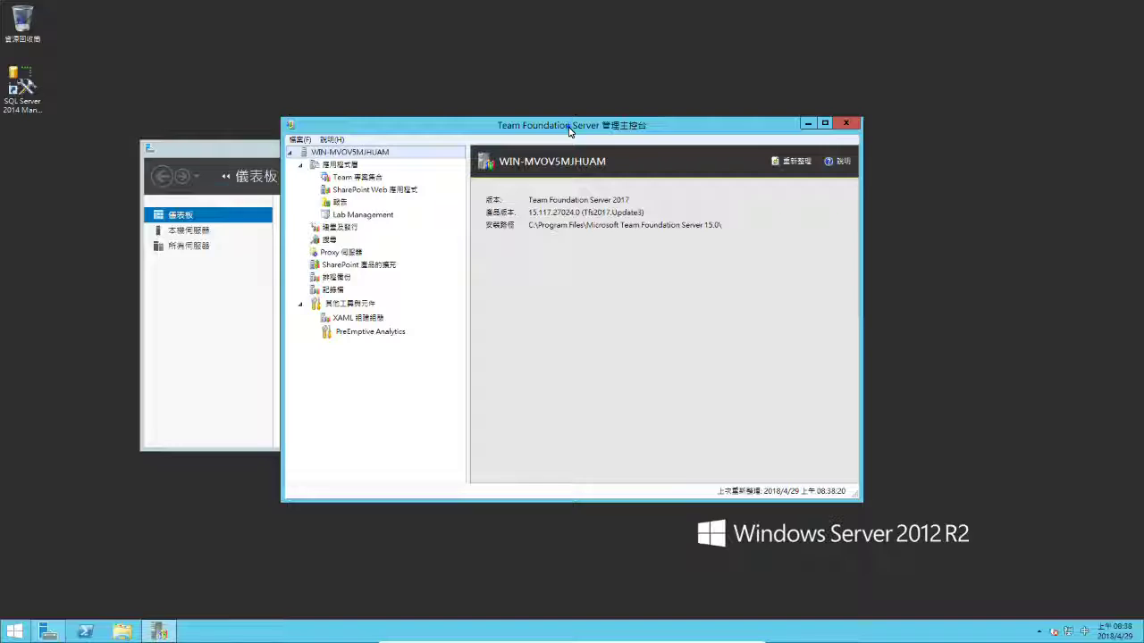
# Maximize the console, select Team 專案集合, and launch the configuration wizard via 設定已安裝的功能.
pyautogui.doubleClick(568, 125)
pyautogui.click(92, 56)
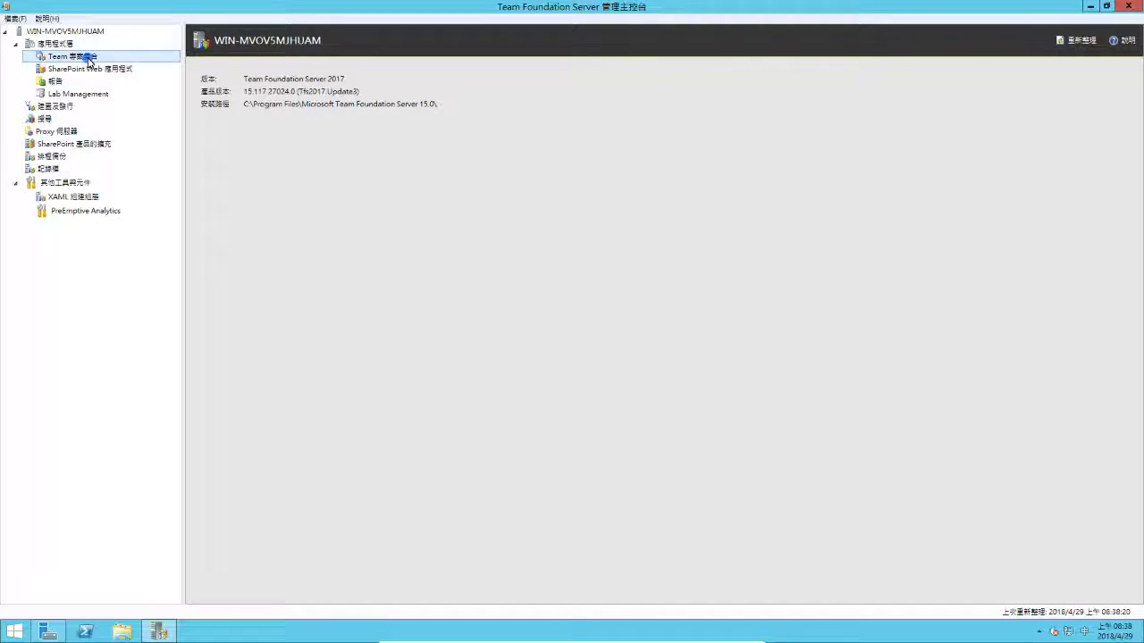
pyautogui.click(290, 116)
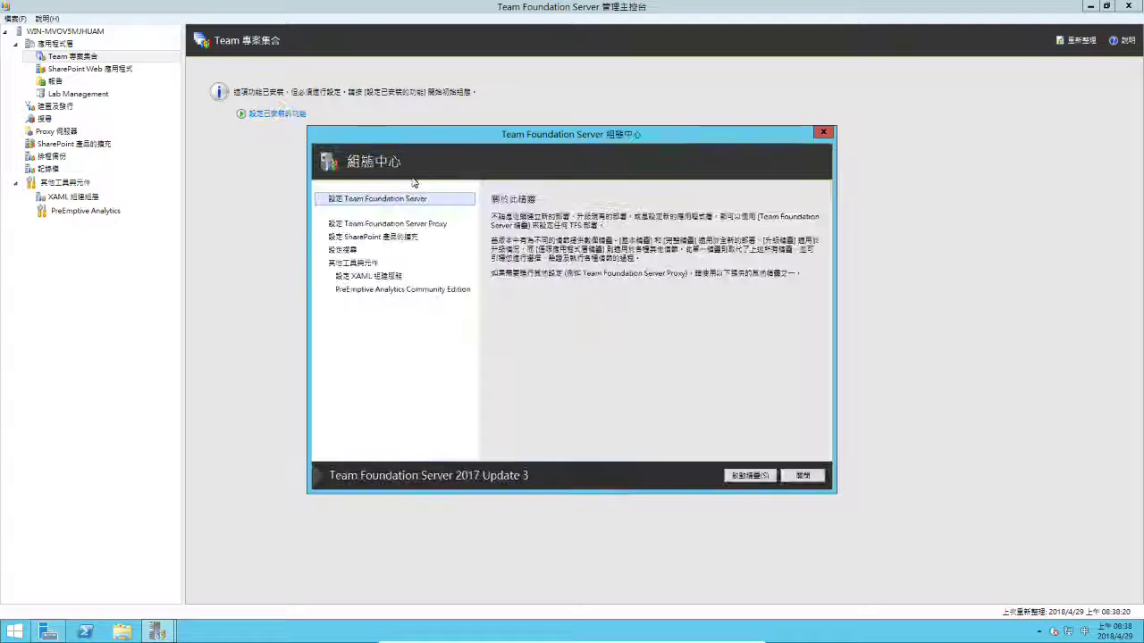
pyautogui.click(749, 476)
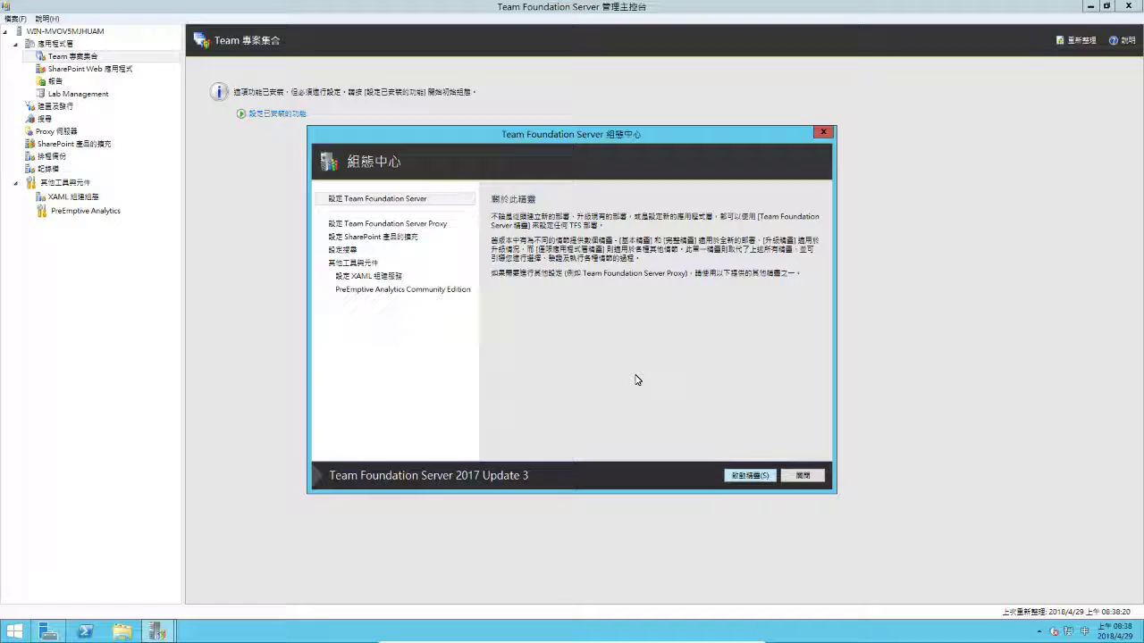
# Opt out of the improvement program, choose the advanced new deployment, and test the SQL Server instance.
pyautogui.click(496, 424)
pyautogui.click(700, 479)
pyautogui.click(699, 480)
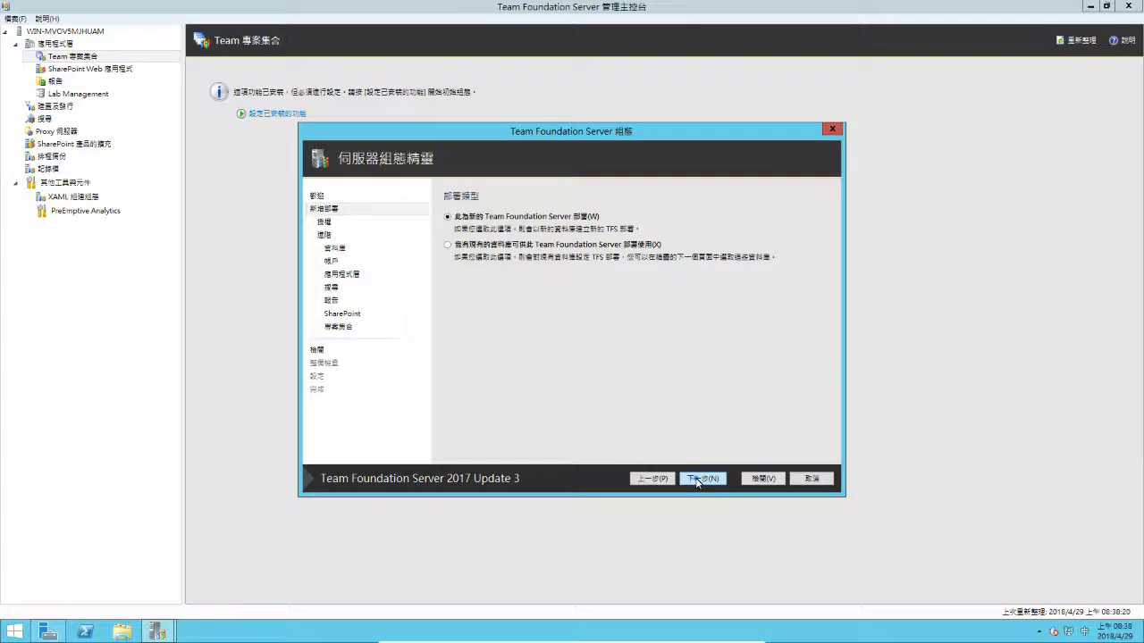
pyautogui.click(698, 480)
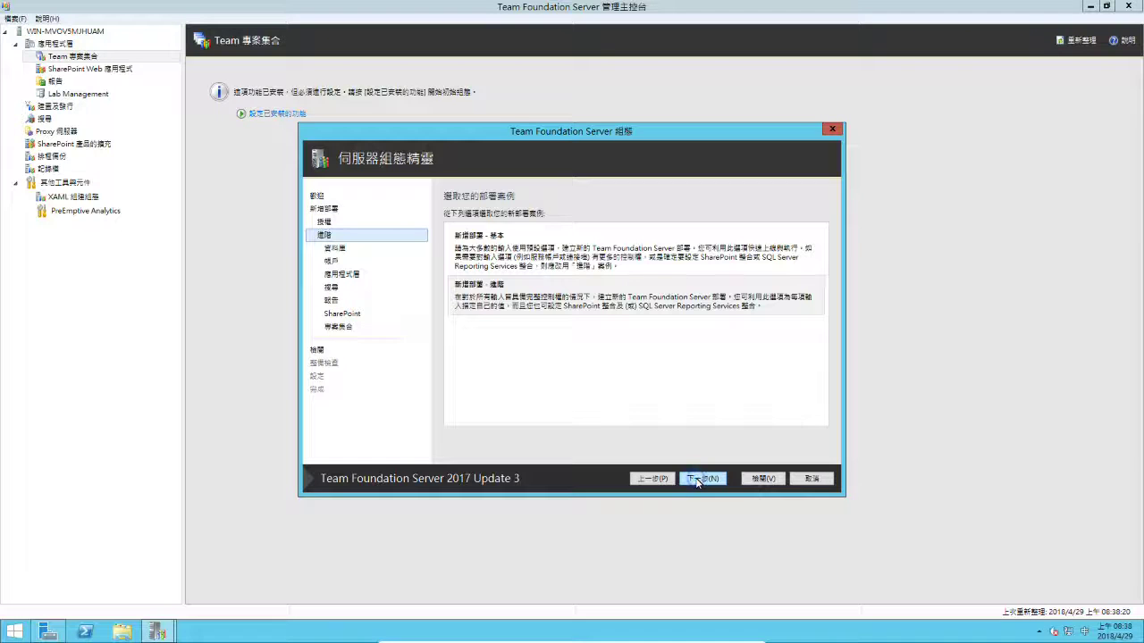
pyautogui.click(698, 480)
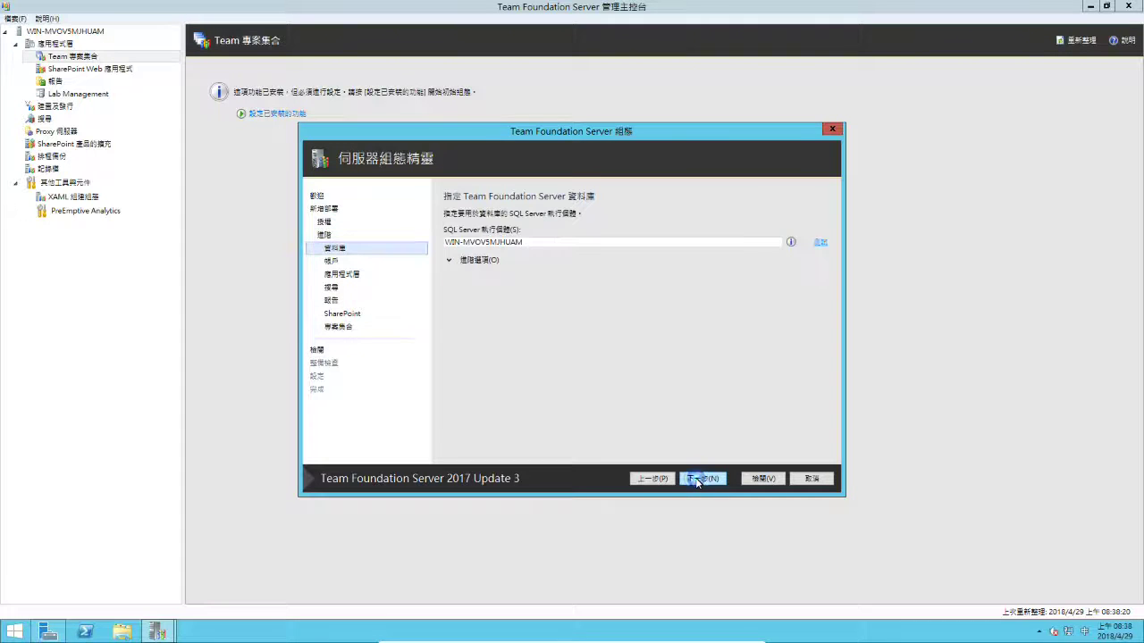
pyautogui.click(822, 244)
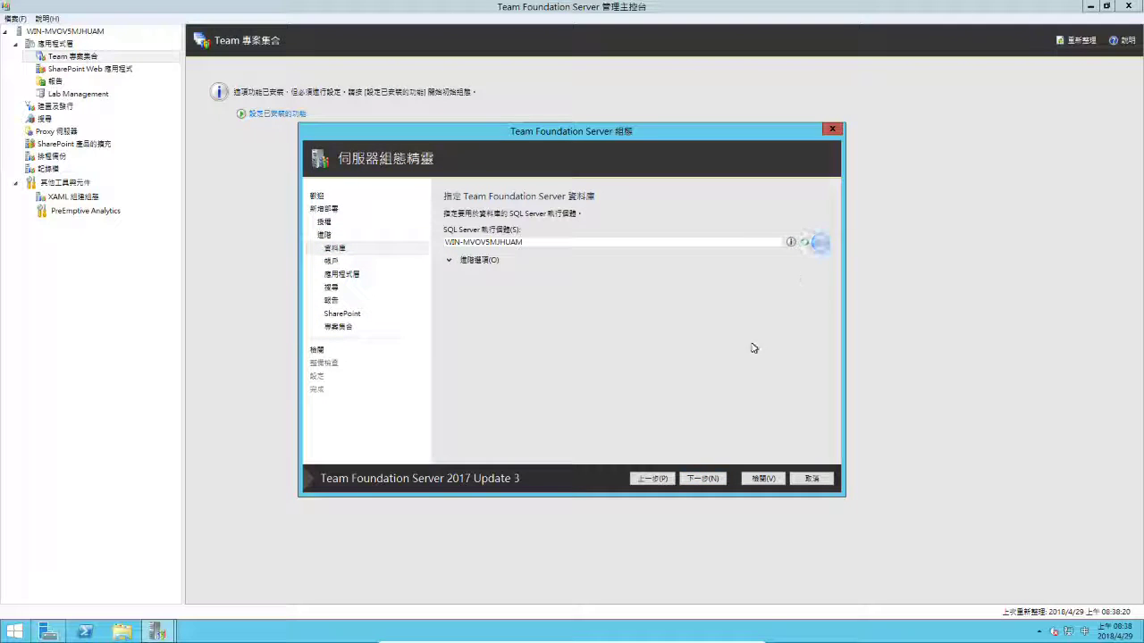
# On the service account page, choose 使用使用者帳戶 to run under a user account.
pyautogui.click(708, 479)
pyautogui.click(511, 268)
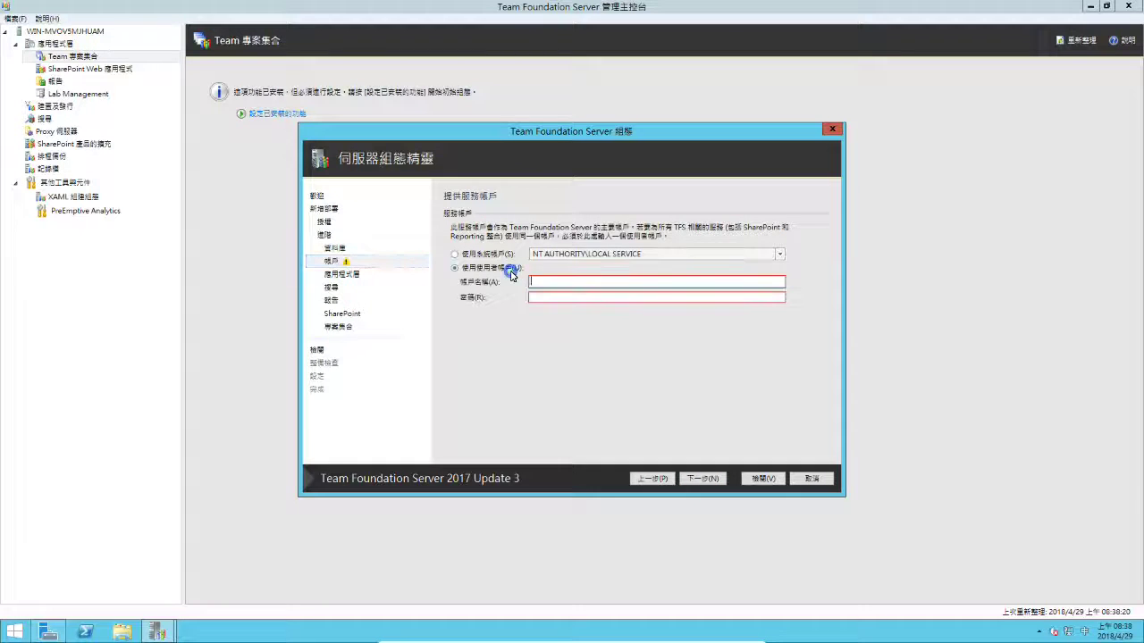
pyautogui.click(545, 282)
# Enter Administrator with its password as the service account and verify it with Test.
pyautogui.write('Ad')
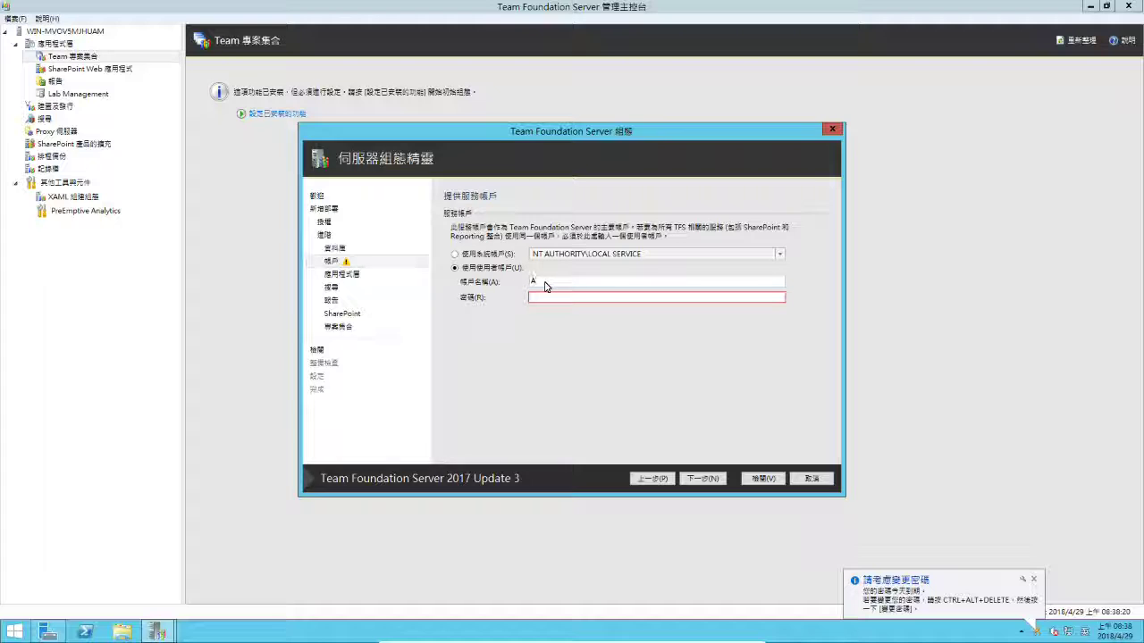
pyautogui.write('ministrator****************')
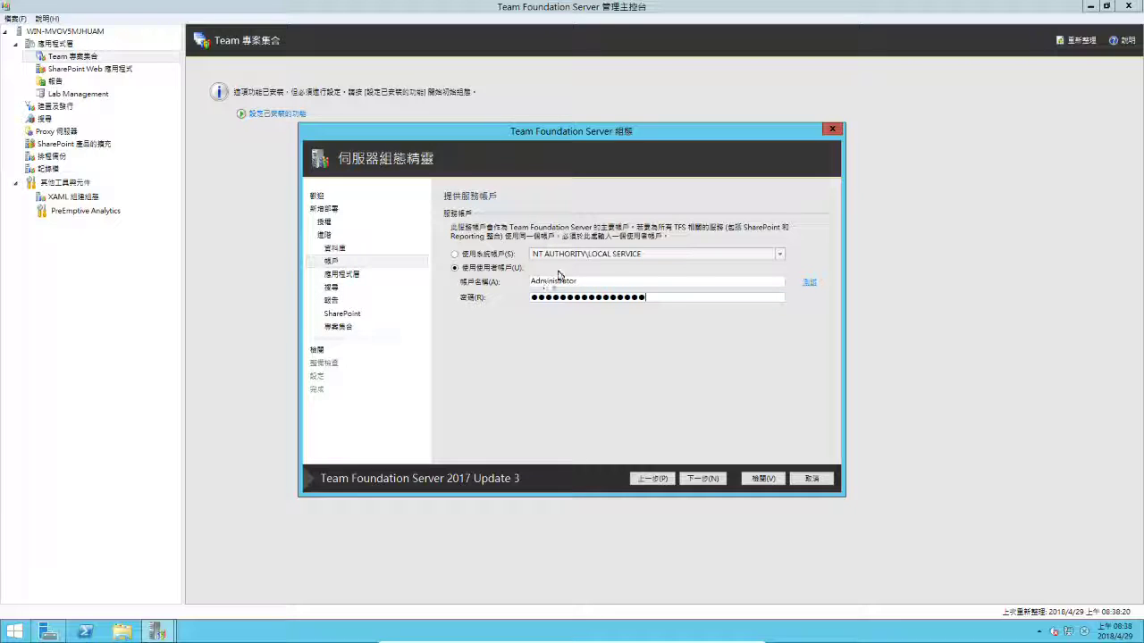
pyautogui.click(809, 283)
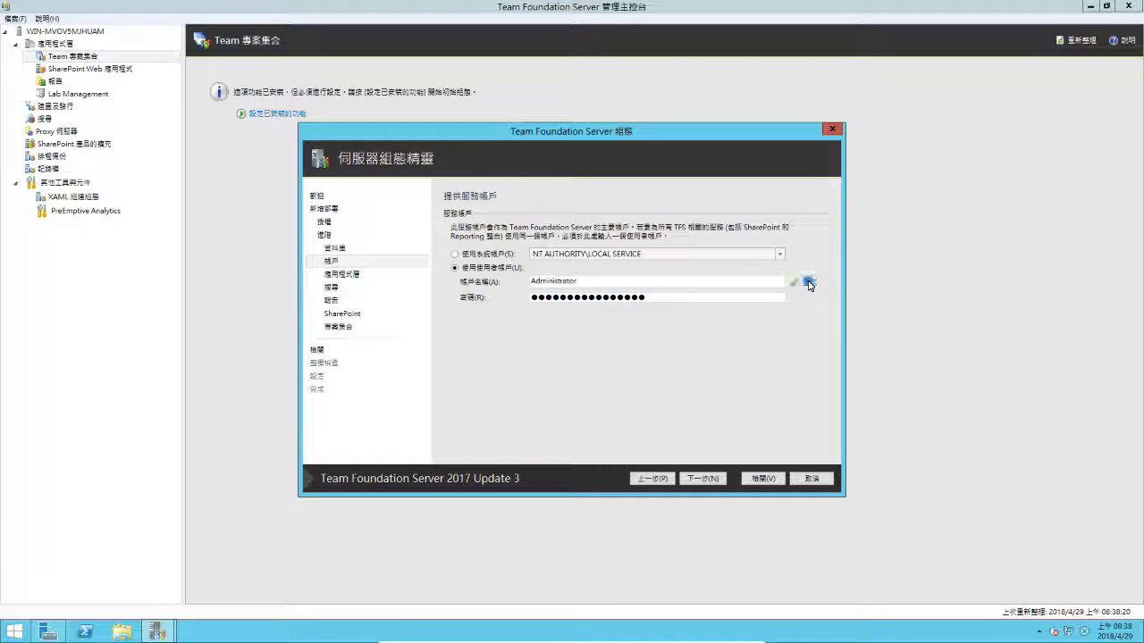
pyautogui.click(703, 478)
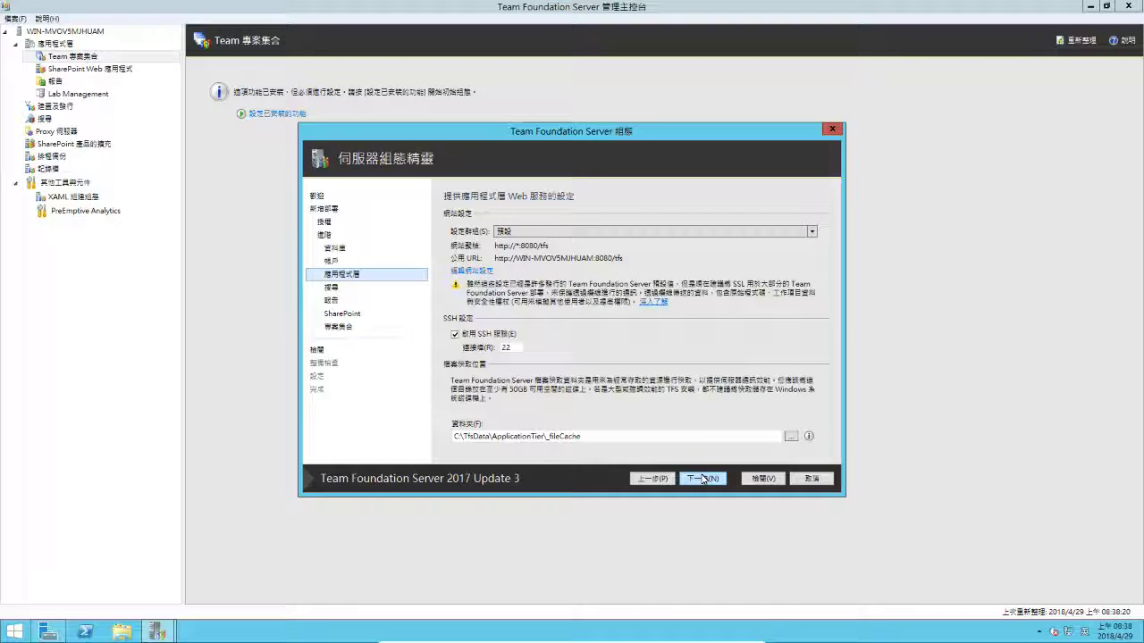
# Keep default Application Tier, Search, Reporting, SharePoint and Collection settings, then run readiness checks.
pyautogui.click(702, 479)
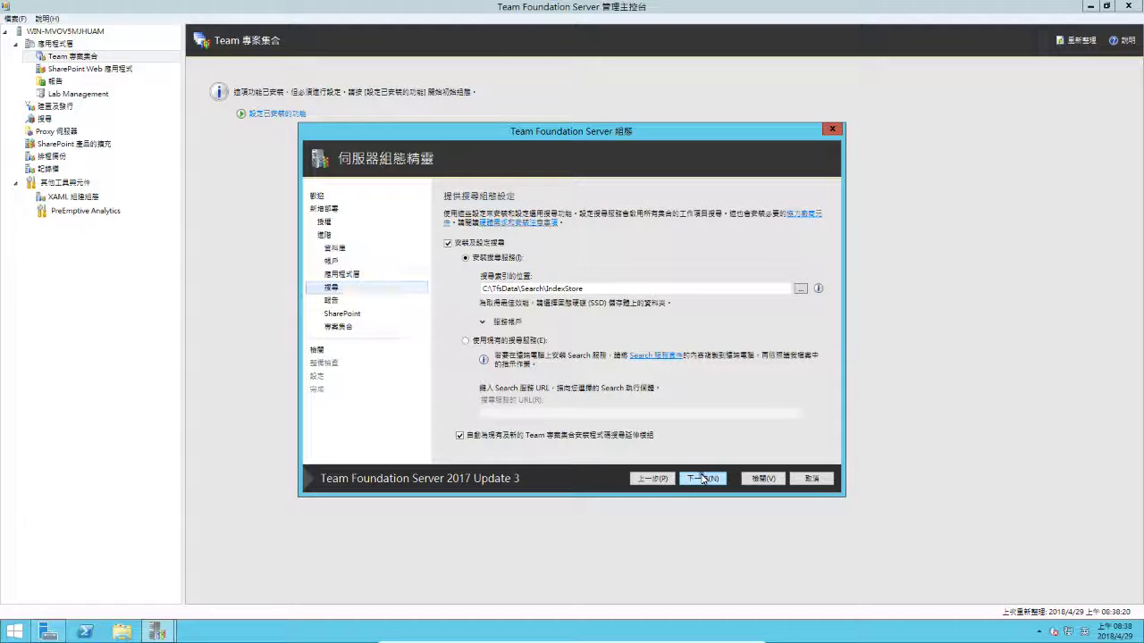
pyautogui.click(702, 478)
pyautogui.click(703, 478)
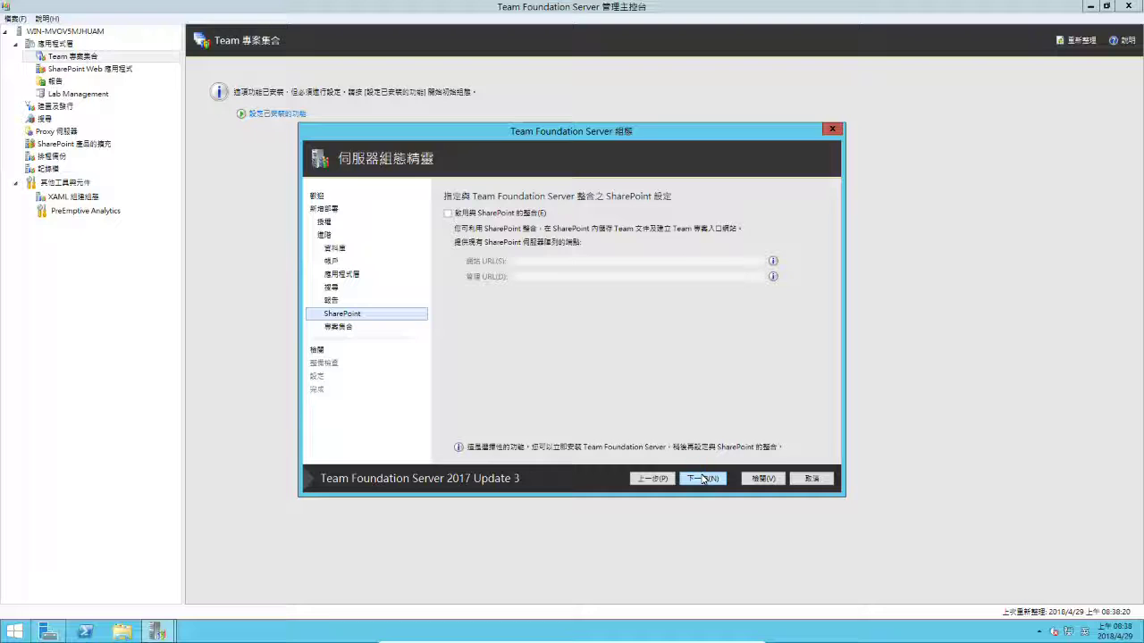
pyautogui.click(702, 478)
pyautogui.click(703, 479)
pyautogui.click(702, 478)
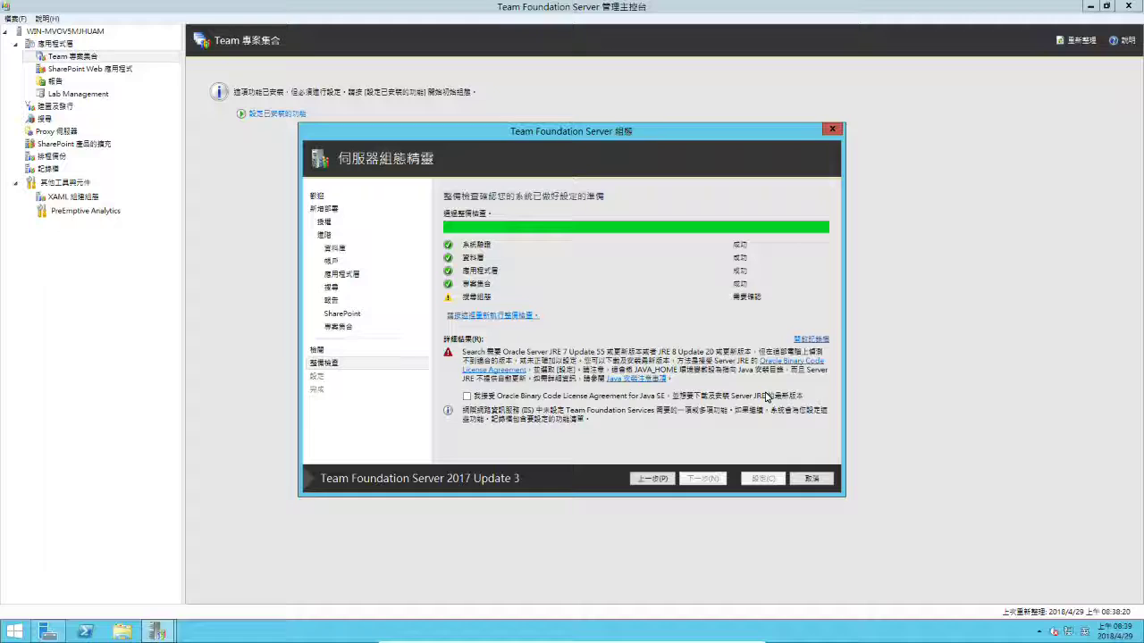
# Accept the Oracle Binary Code License Agreement for Java SE and start the configuration.
pyautogui.click(467, 395)
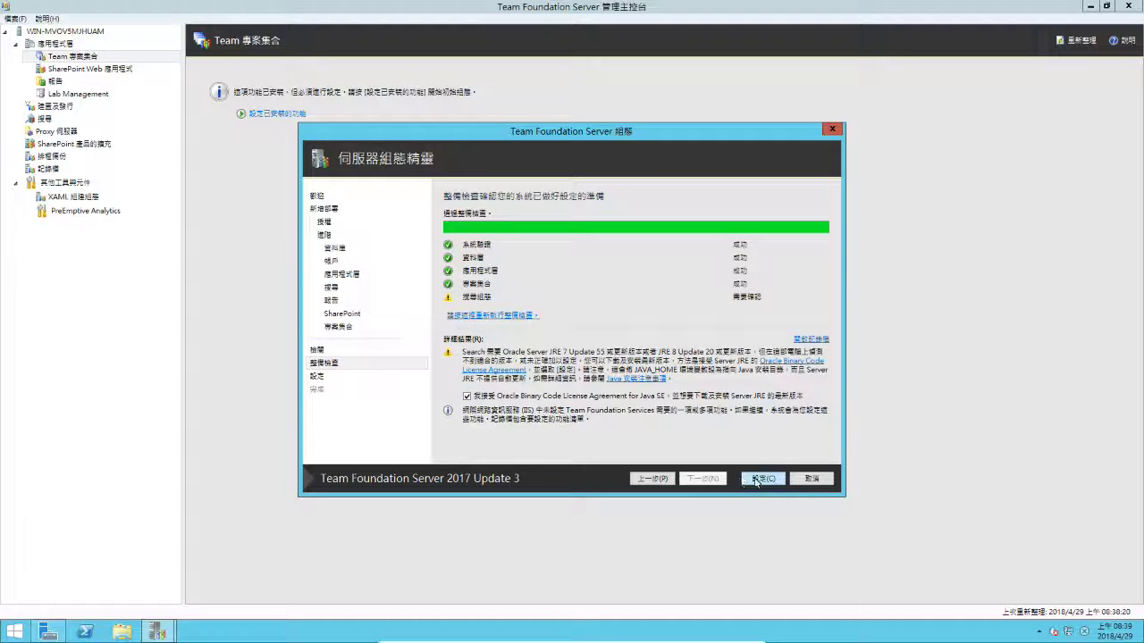
pyautogui.click(761, 479)
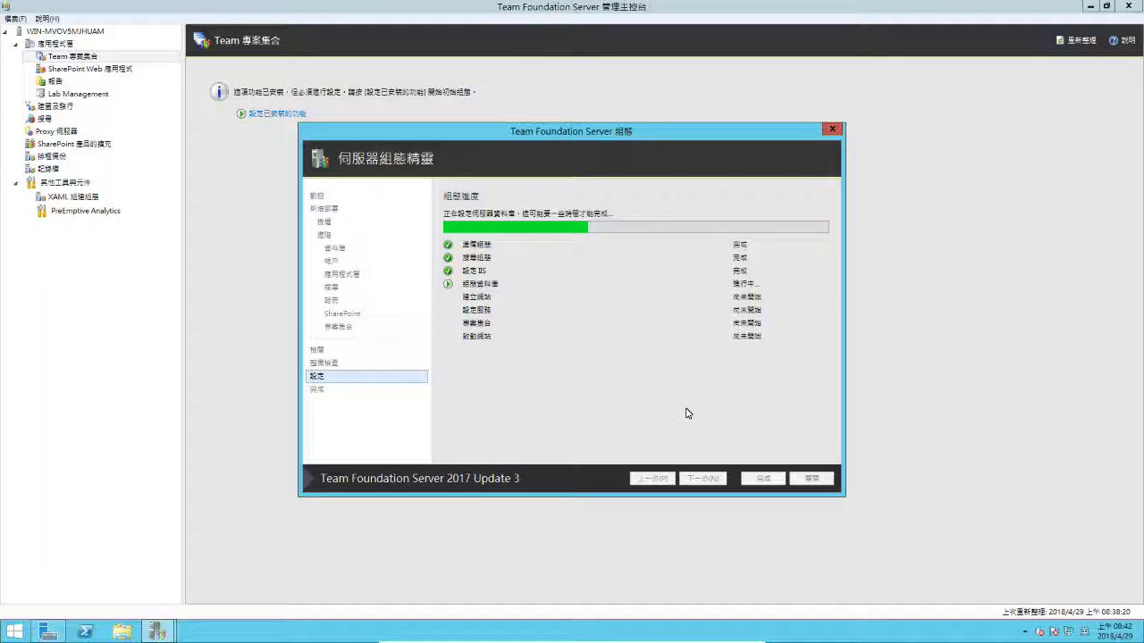
# Watch CPU load on Task Manager's Performance tab, then return to the finished configuration wizard.
pyautogui.rightClick(260, 627)
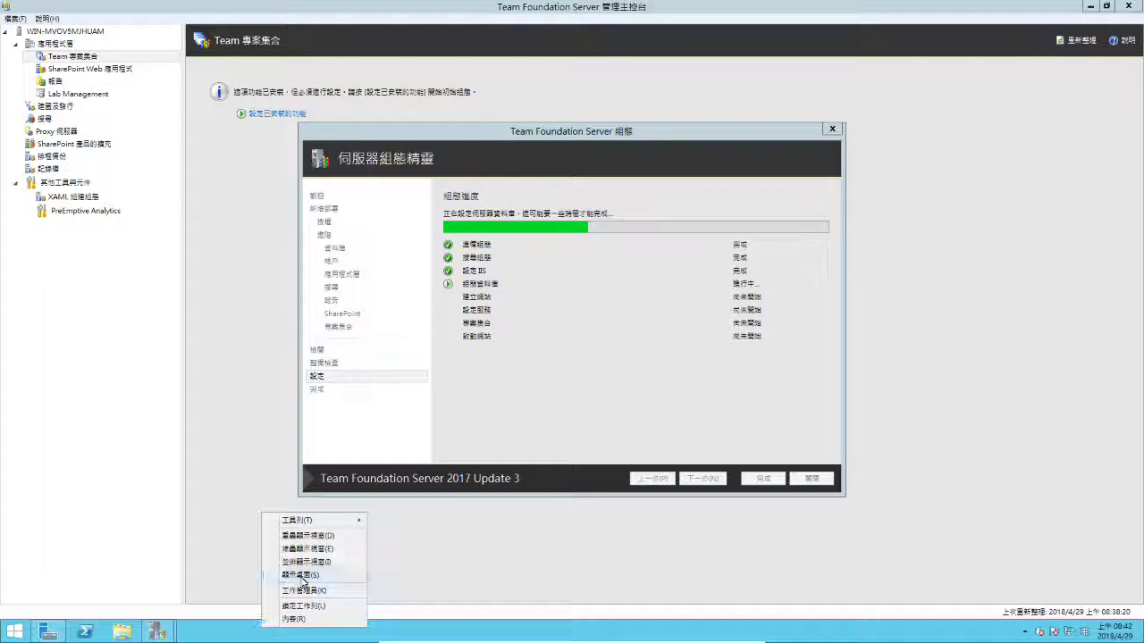
pyautogui.click(303, 590)
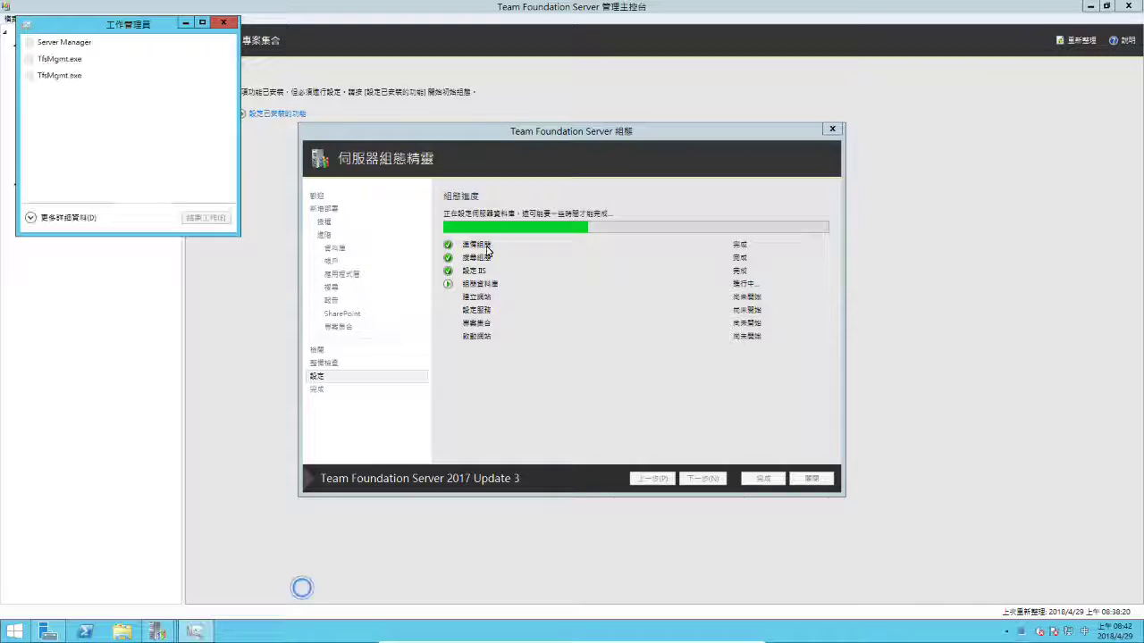
pyautogui.click(93, 219)
pyautogui.click(68, 54)
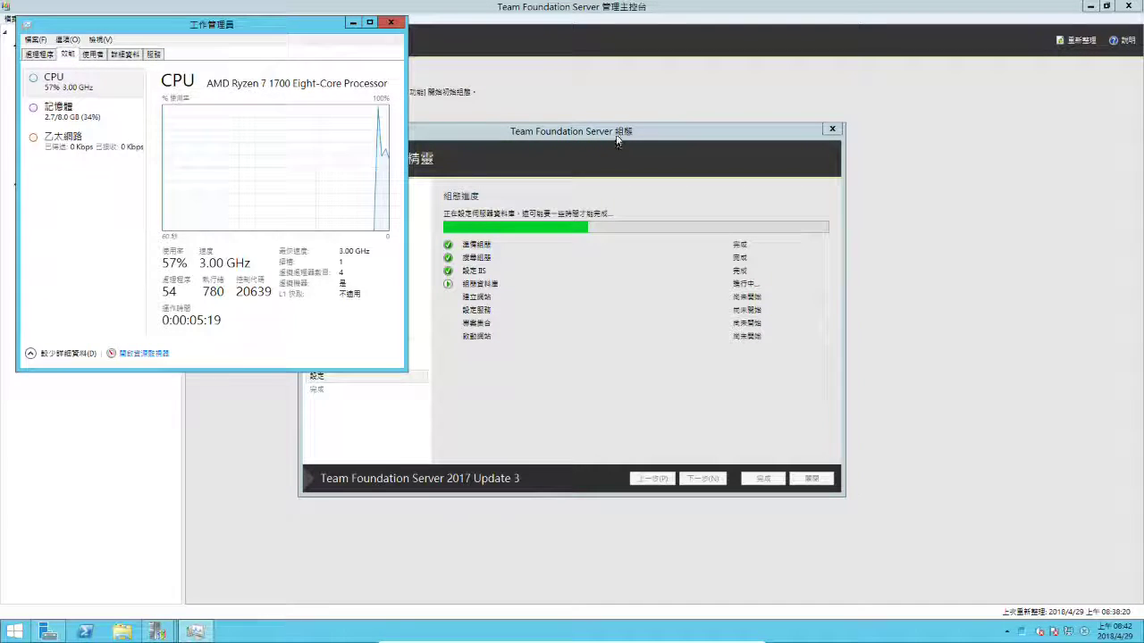
pyautogui.click(617, 141)
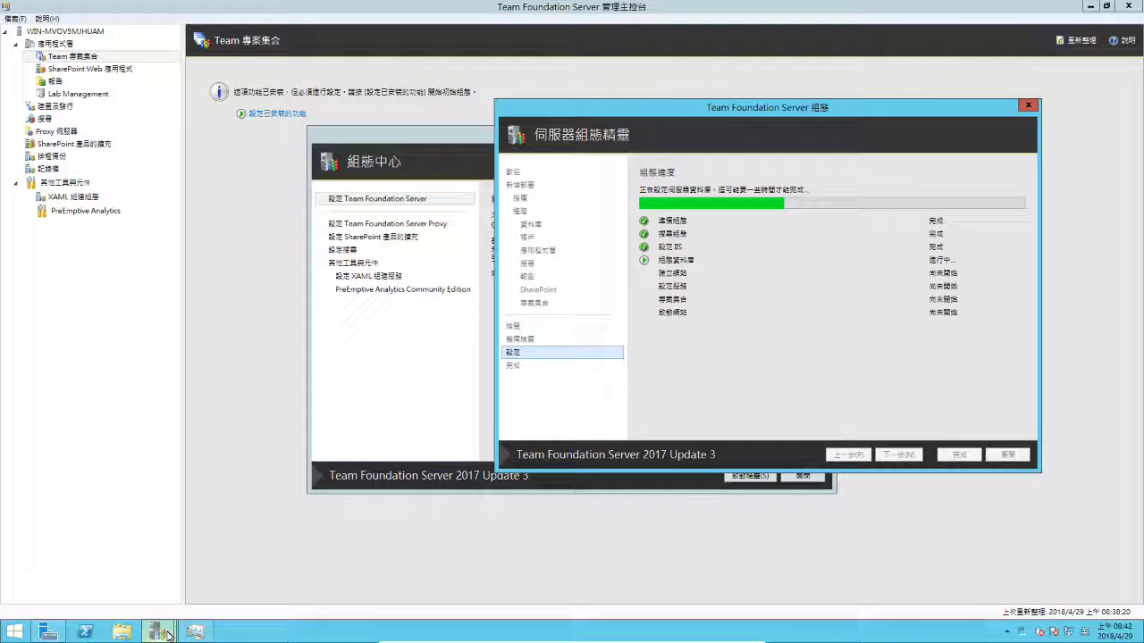
pyautogui.click(195, 631)
pyautogui.moveTo(218, 32); pyautogui.dragTo(220, 129)
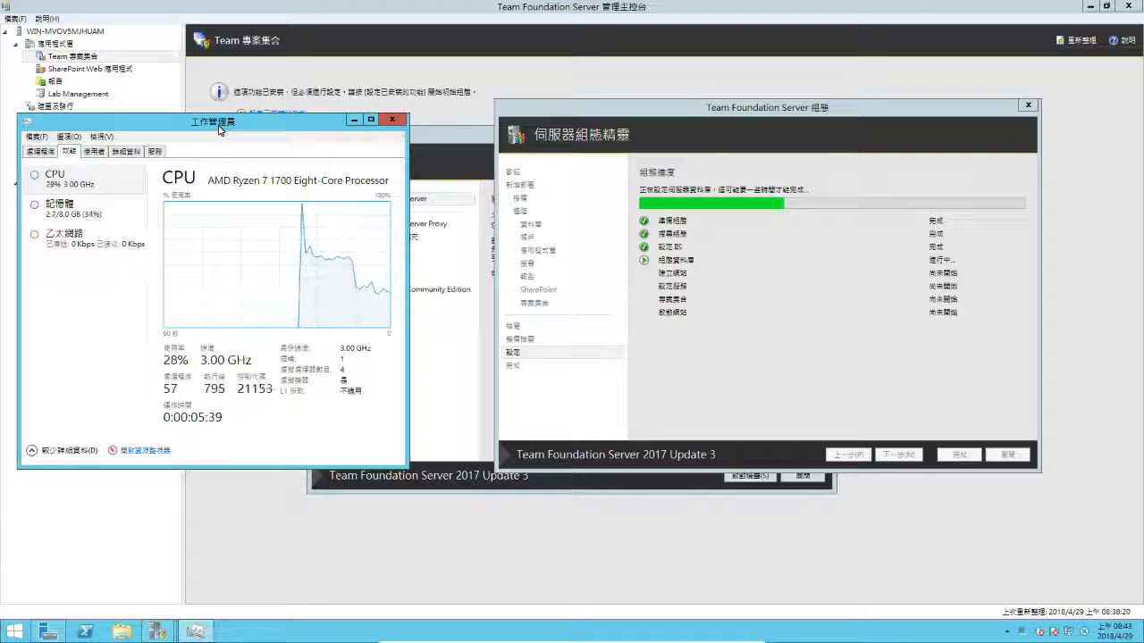
pyautogui.click(556, 109)
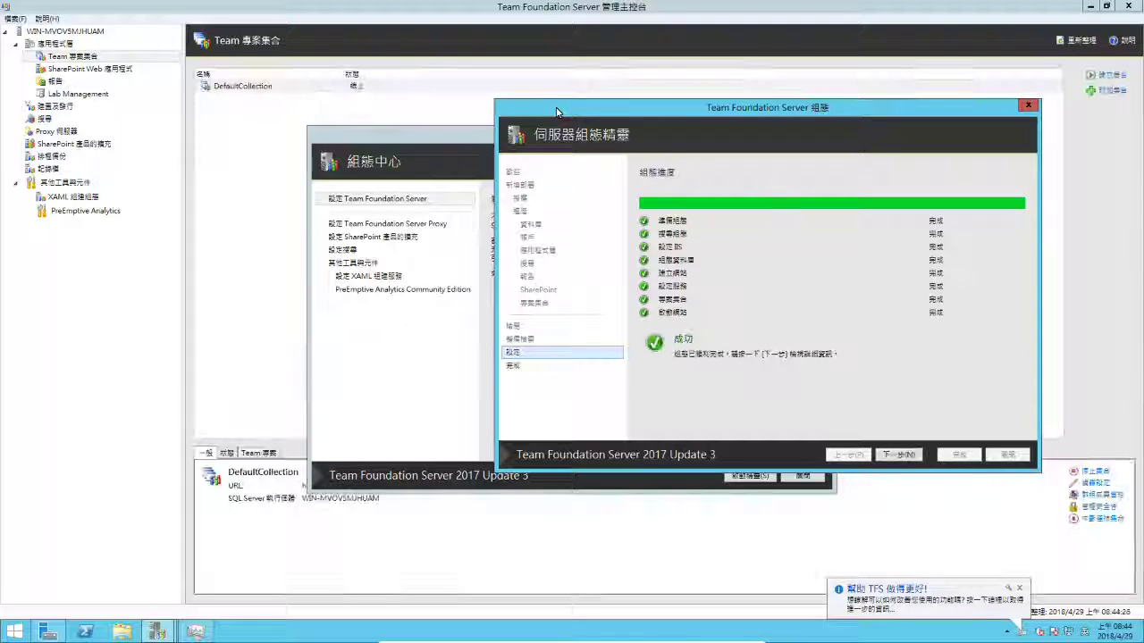
# View the successful configuration results, then close the wizard and the Configuration Center.
pyautogui.click(905, 455)
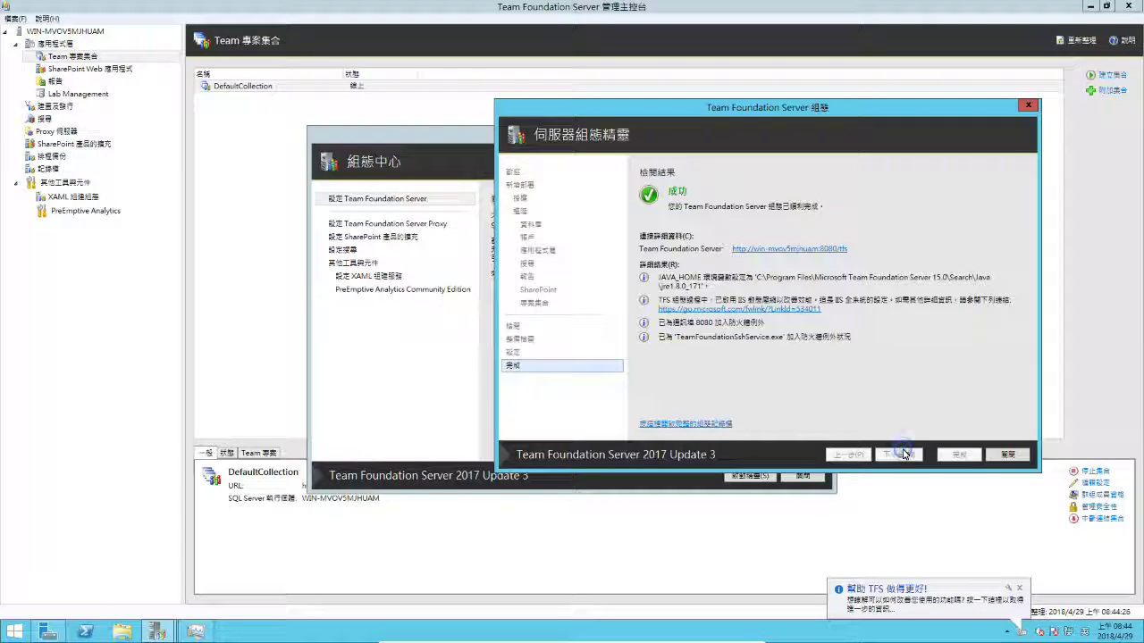
pyautogui.click(1002, 457)
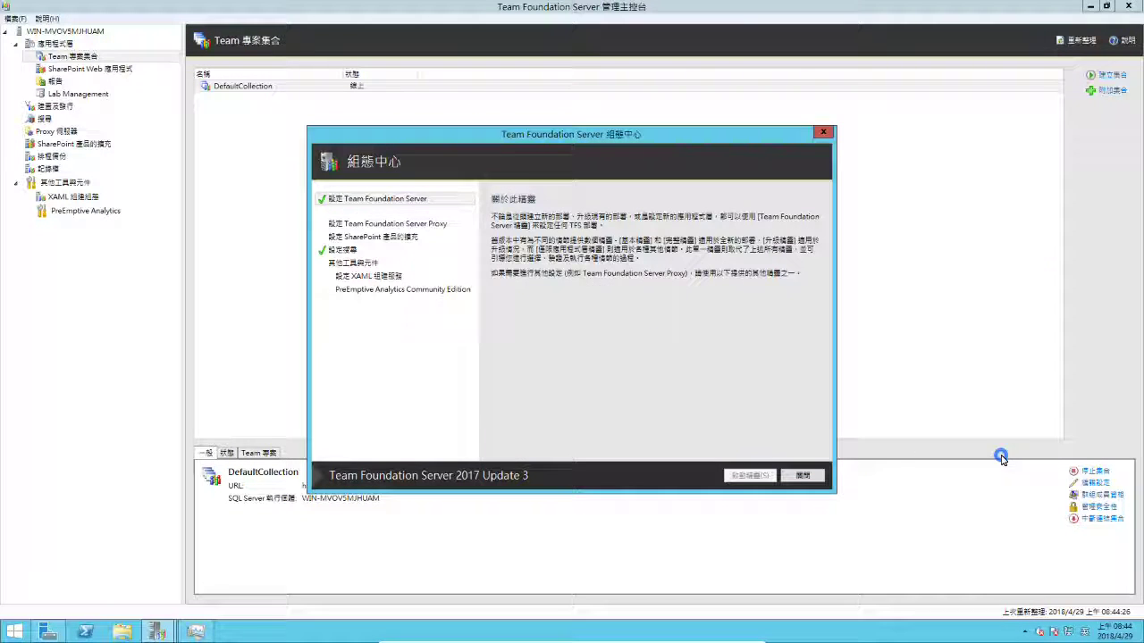
pyautogui.click(807, 476)
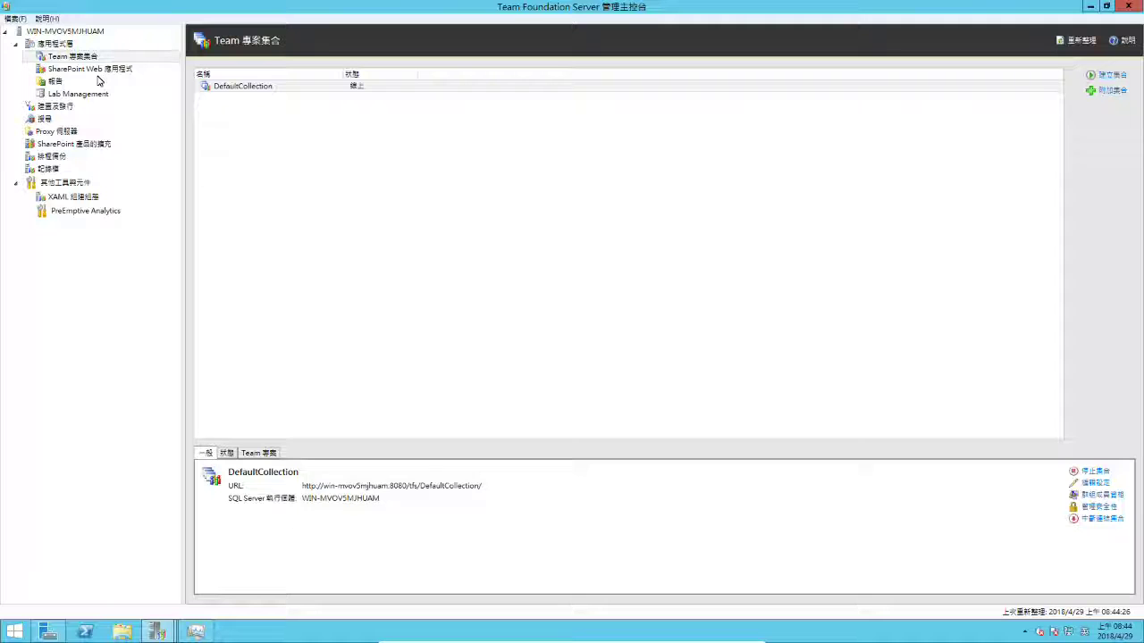